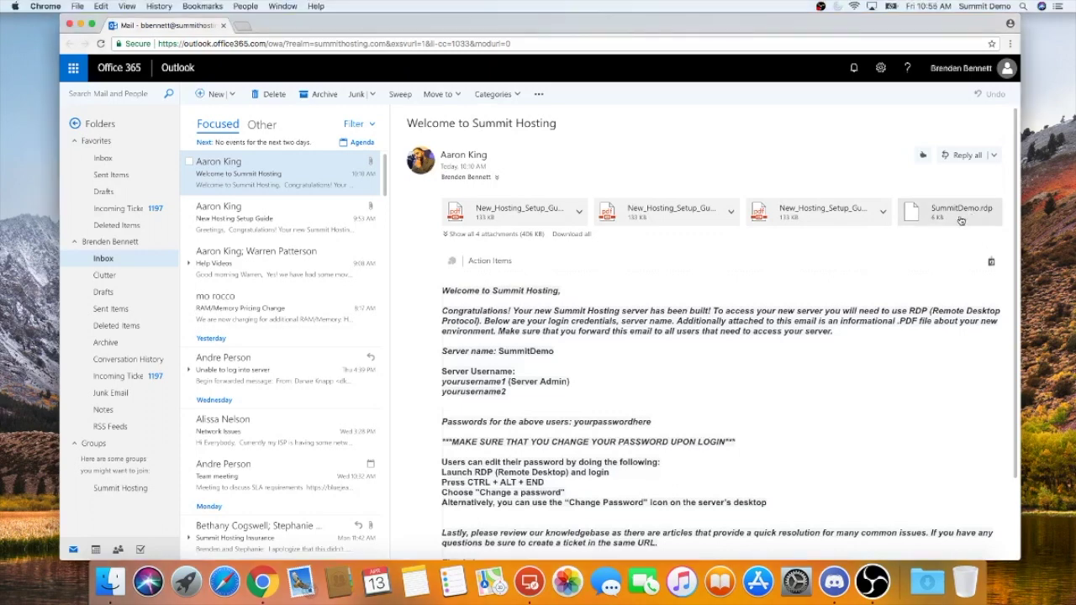
# - Download the SummitDemo.rdp attachment from the welcome email and import it from Downloads into Microsoft Remote Desktop
pyautogui.click(961, 221)
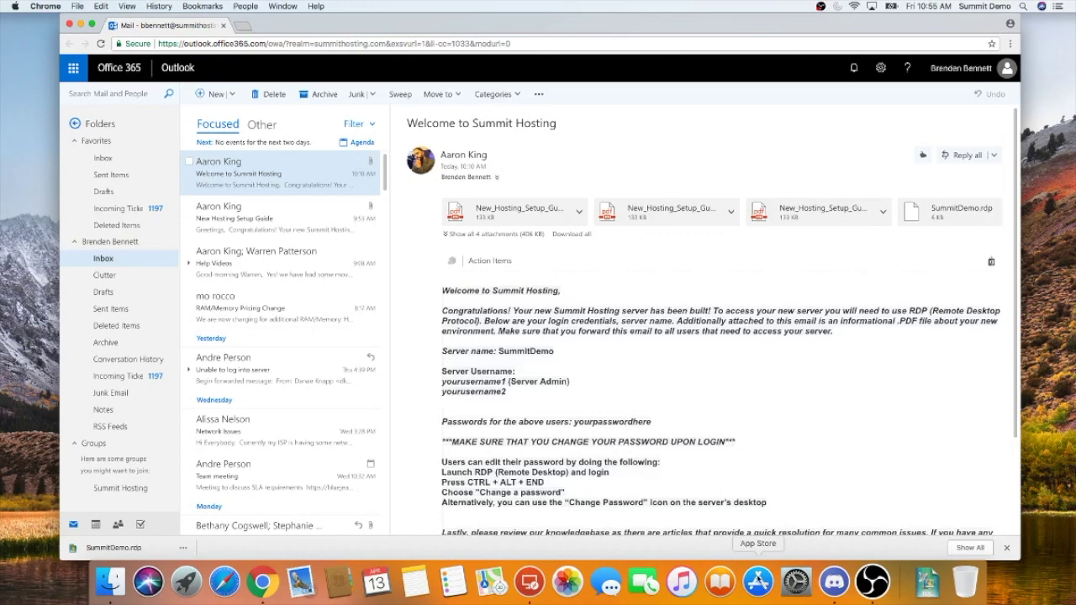
pyautogui.click(533, 587)
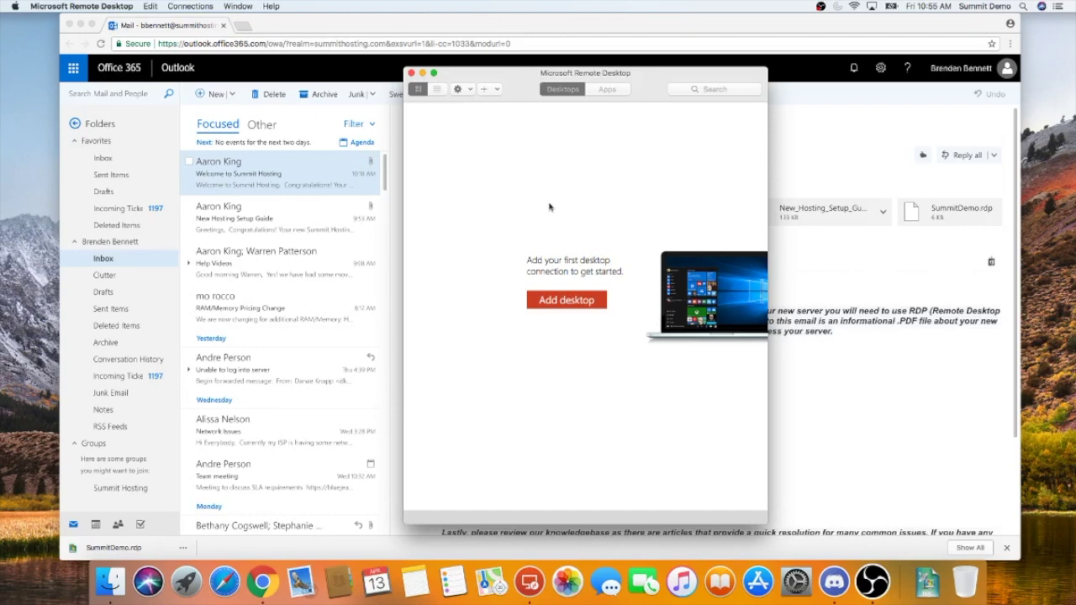
pyautogui.click(192, 6)
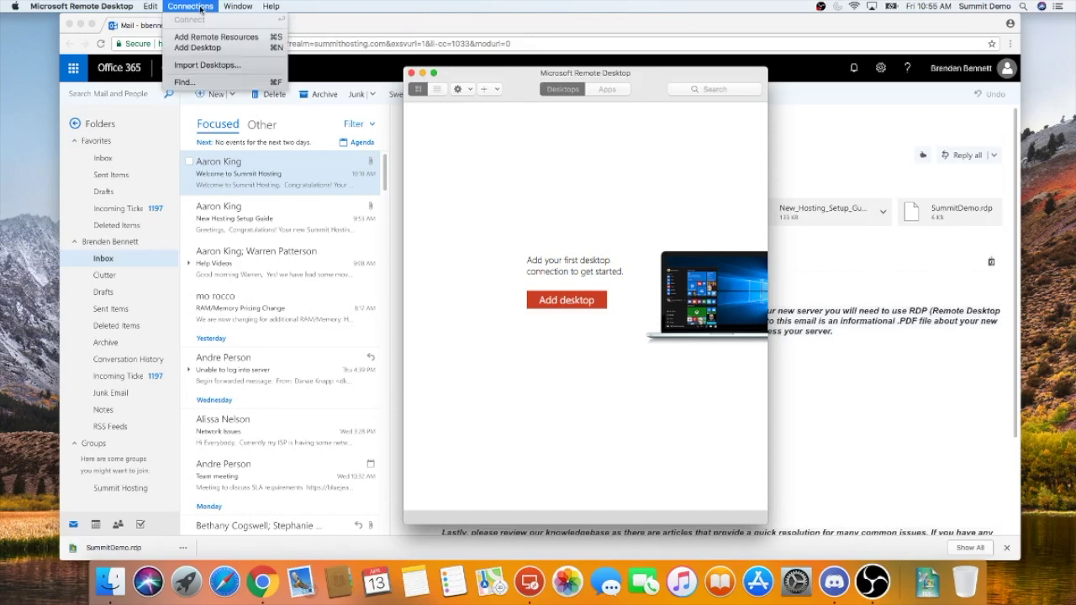
pyautogui.click(225, 66)
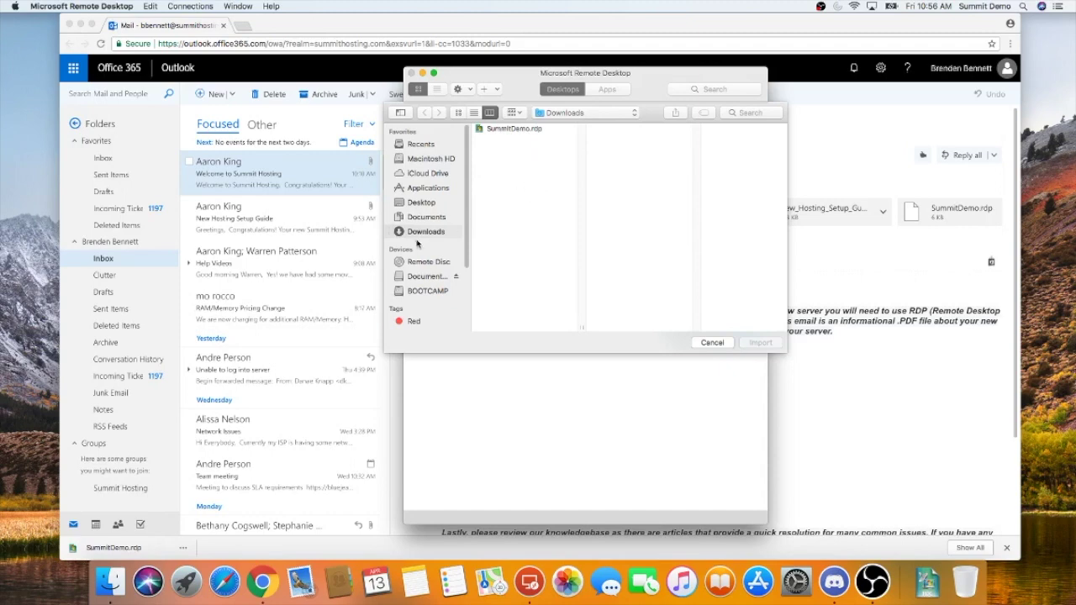
pyautogui.click(504, 132)
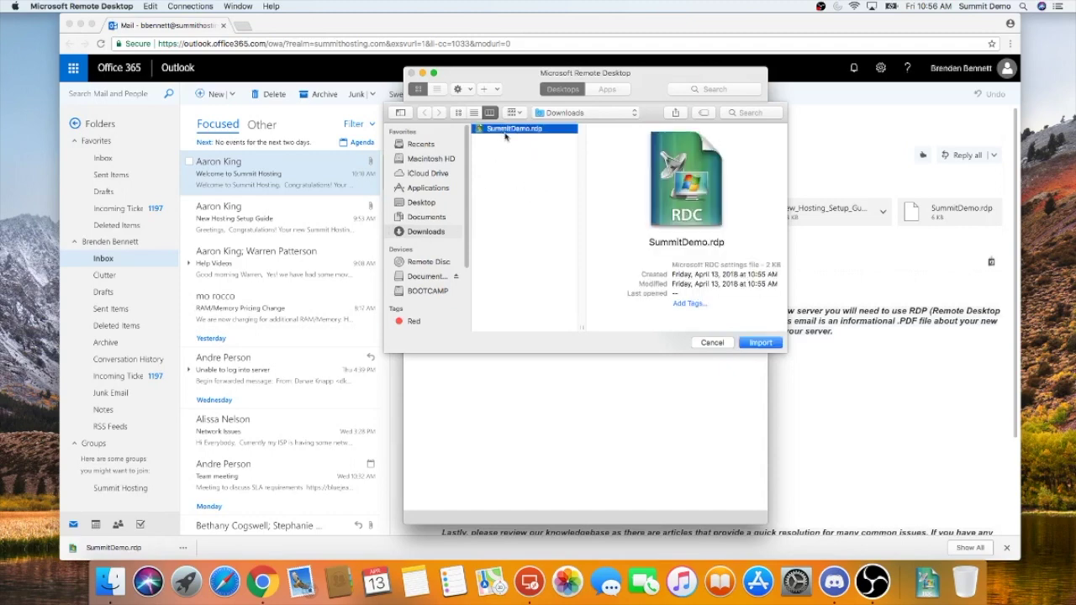
pyautogui.click(761, 343)
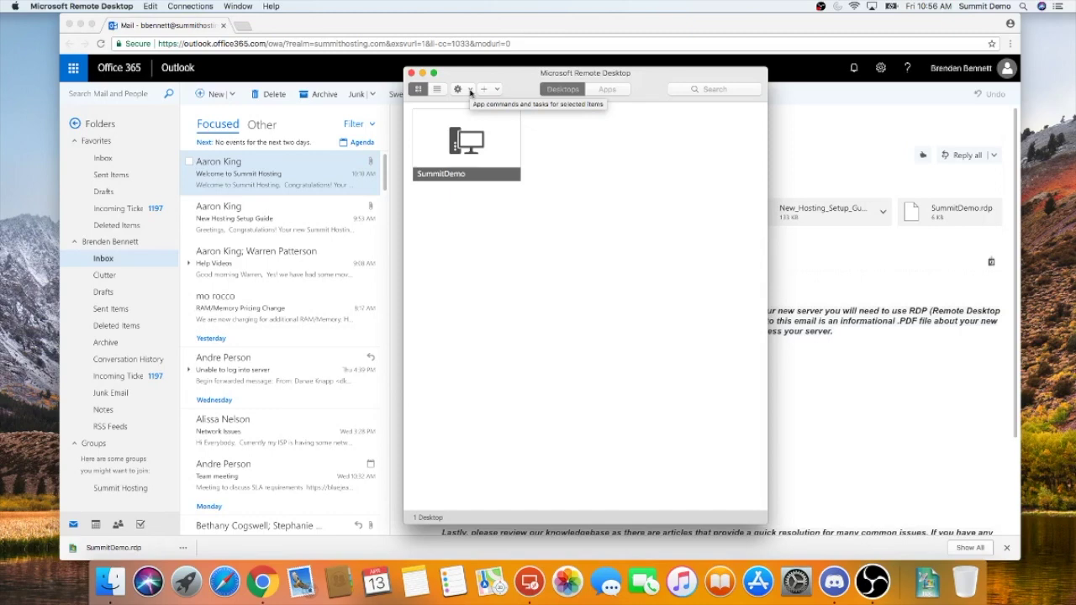
# - In the preferences, complete the summithosting\ user account with its username, account password and the friendly name Summit Hosting
pyautogui.click(471, 91)
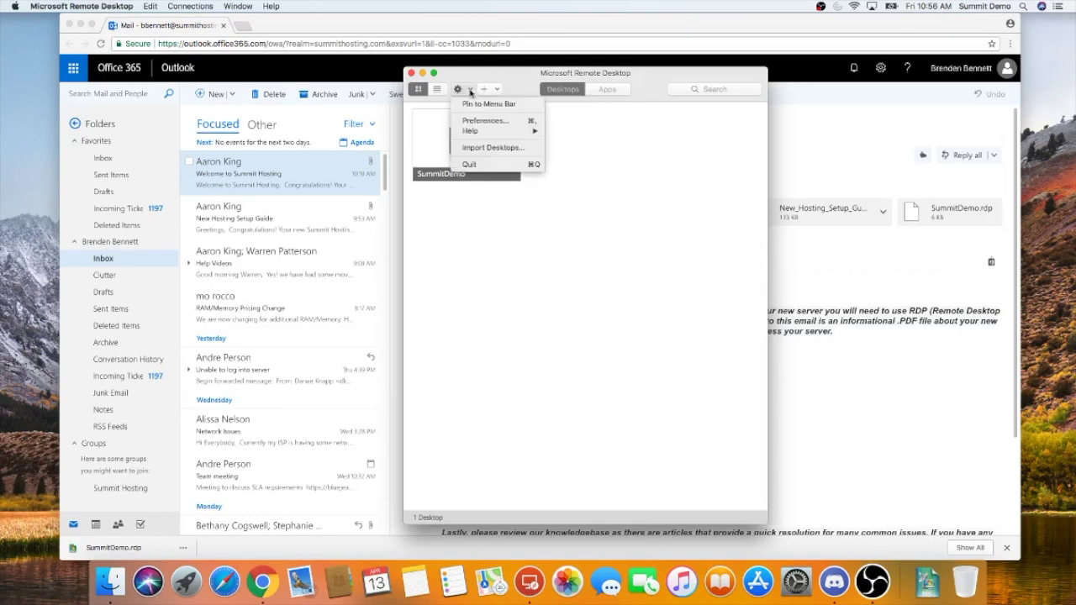
pyautogui.click(484, 122)
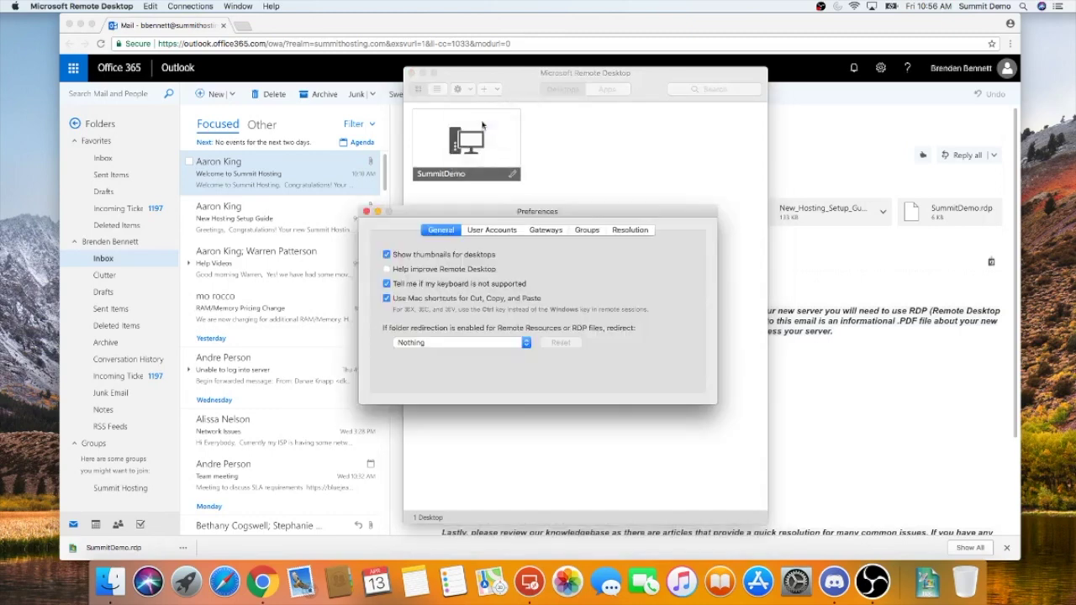
pyautogui.click(490, 232)
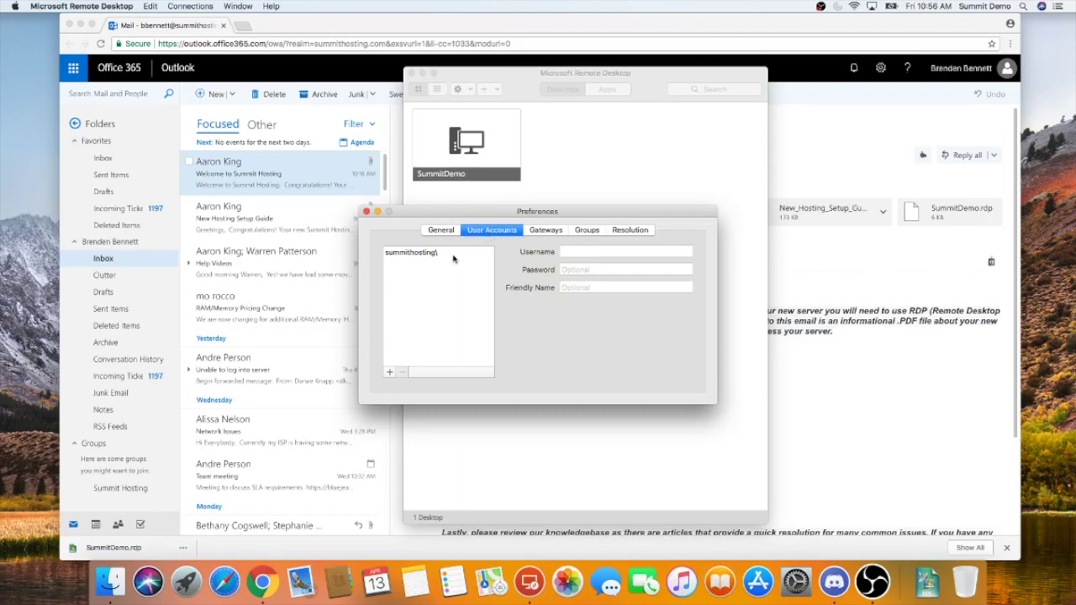
pyautogui.click(416, 253)
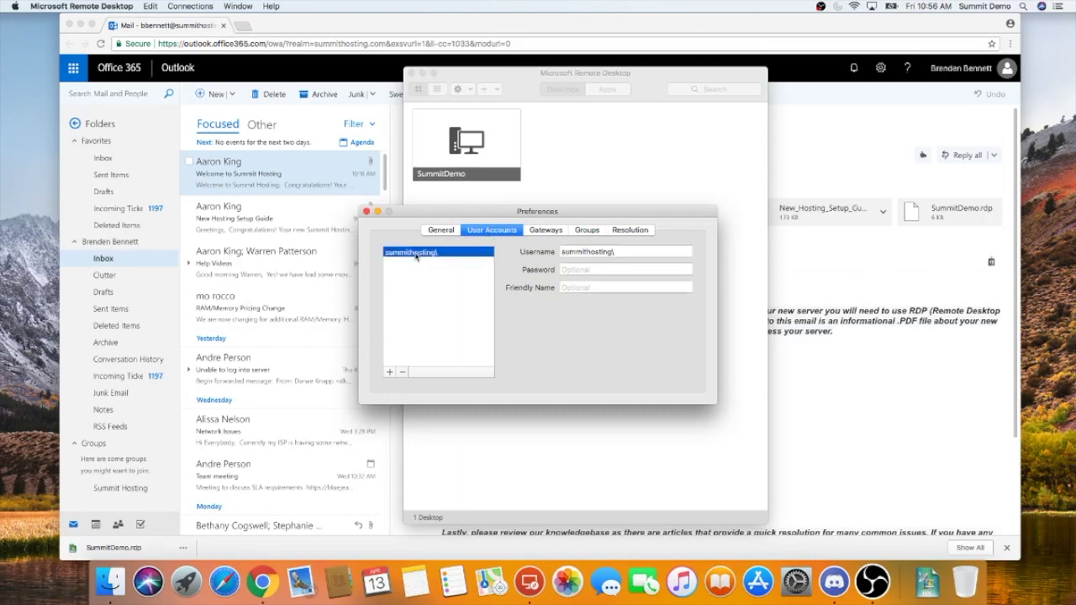
pyautogui.click(644, 251)
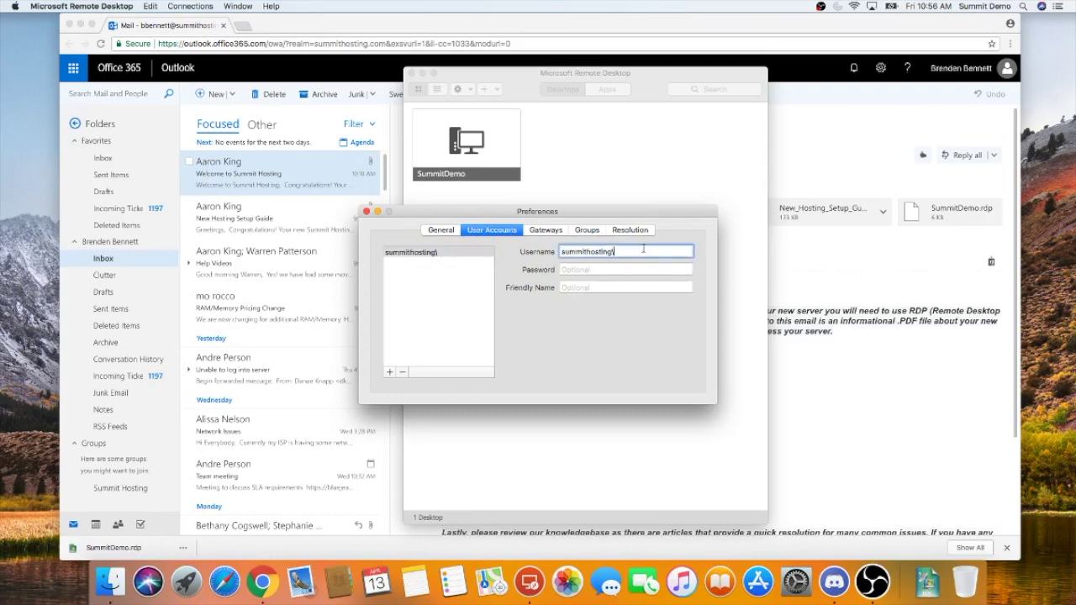
pyautogui.write('supportbb')
pyautogui.click(626, 269)
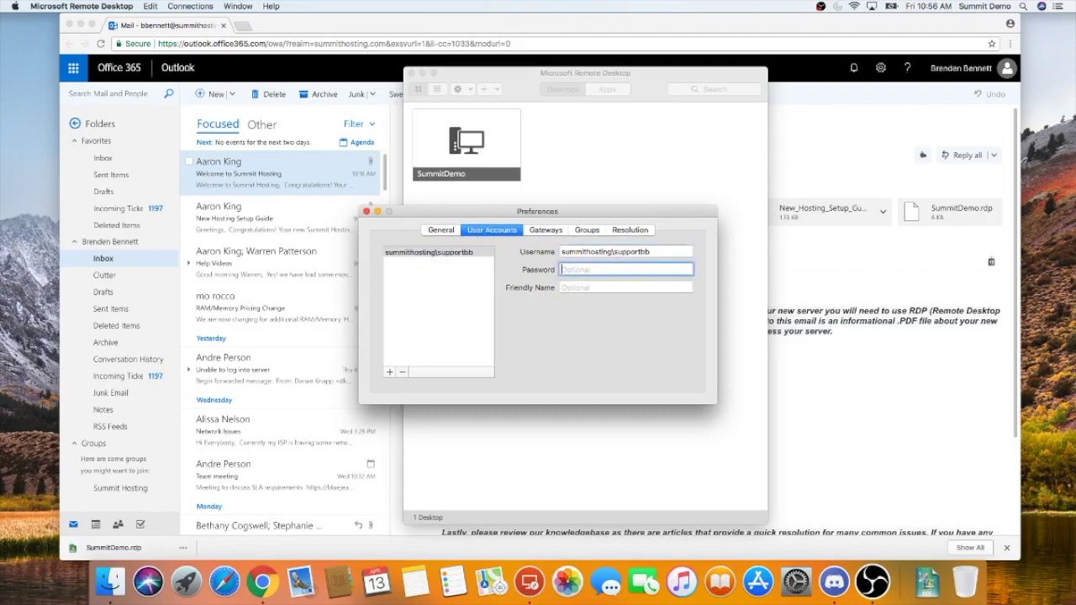
pyautogui.write('••••••••••••••')
pyautogui.click(636, 288)
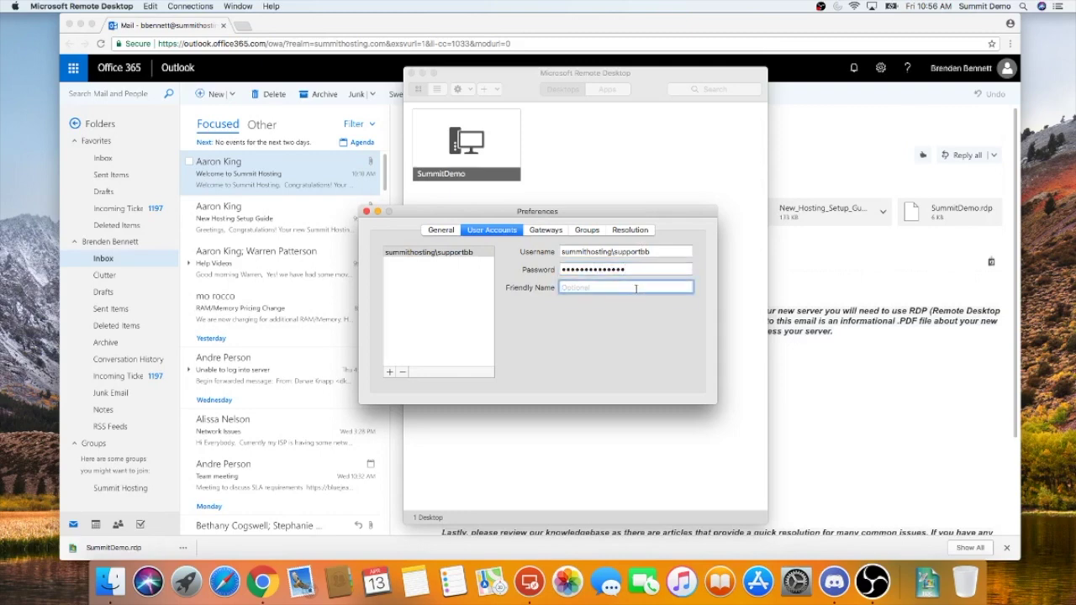
pyautogui.write('Summit Hosting')
# - Assign the Summit Hosting user account to the login.summithosting.com gateway, give it the friendly name Summit Hosting, and close the preferences
pyautogui.click(558, 234)
pyautogui.click(455, 255)
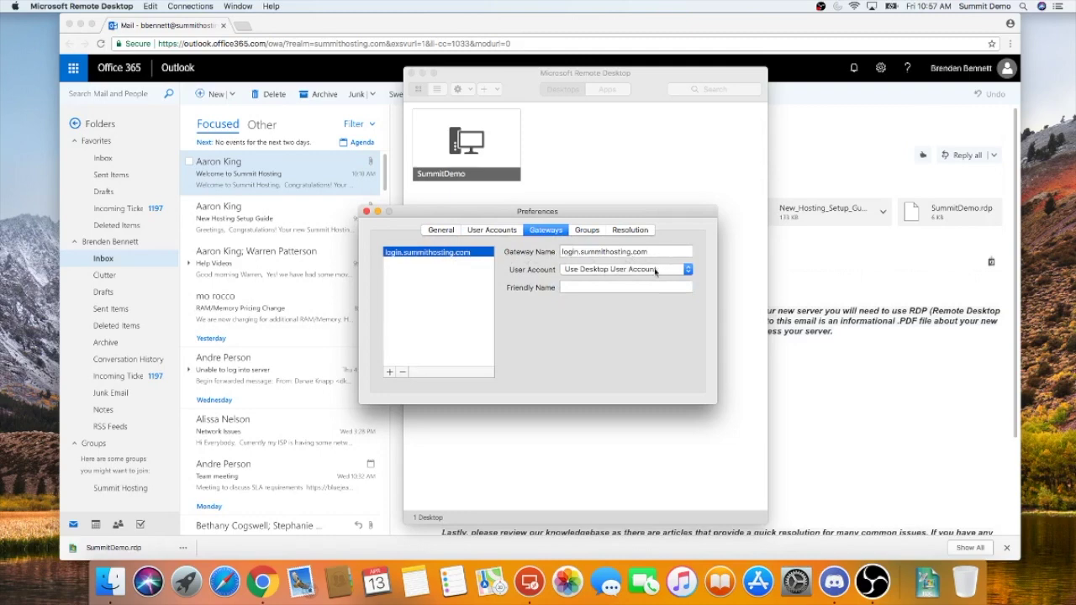
pyautogui.click(682, 270)
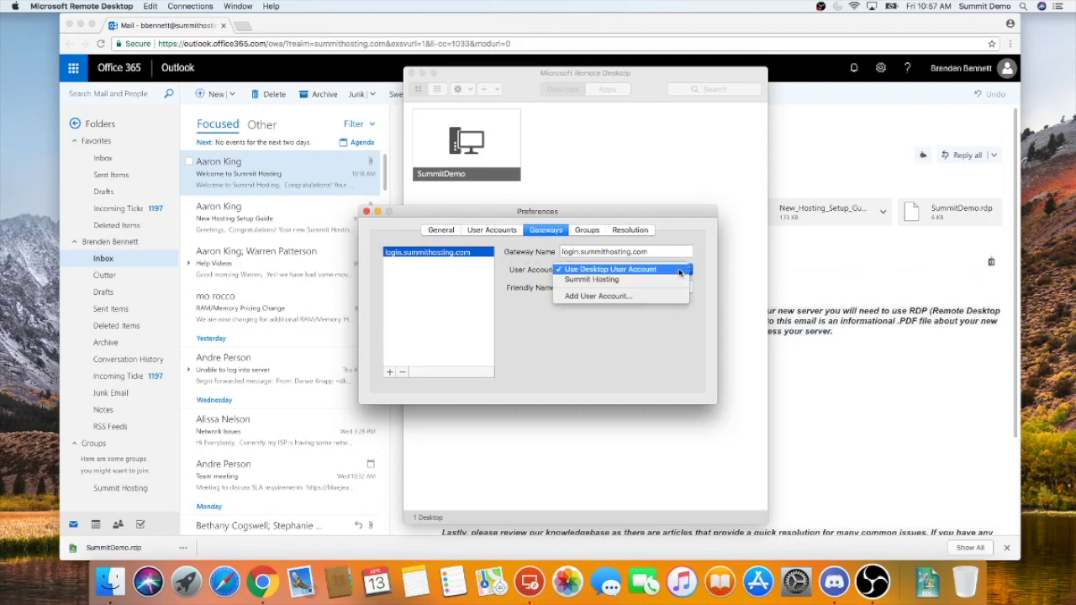
pyautogui.click(638, 281)
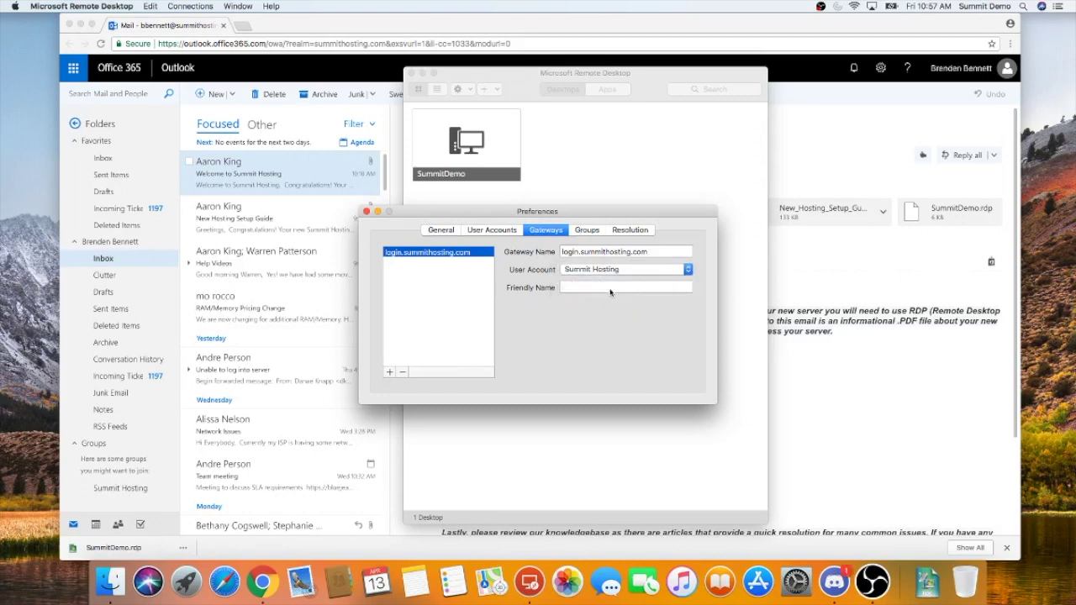
pyautogui.click(610, 287)
pyautogui.write('Sum')
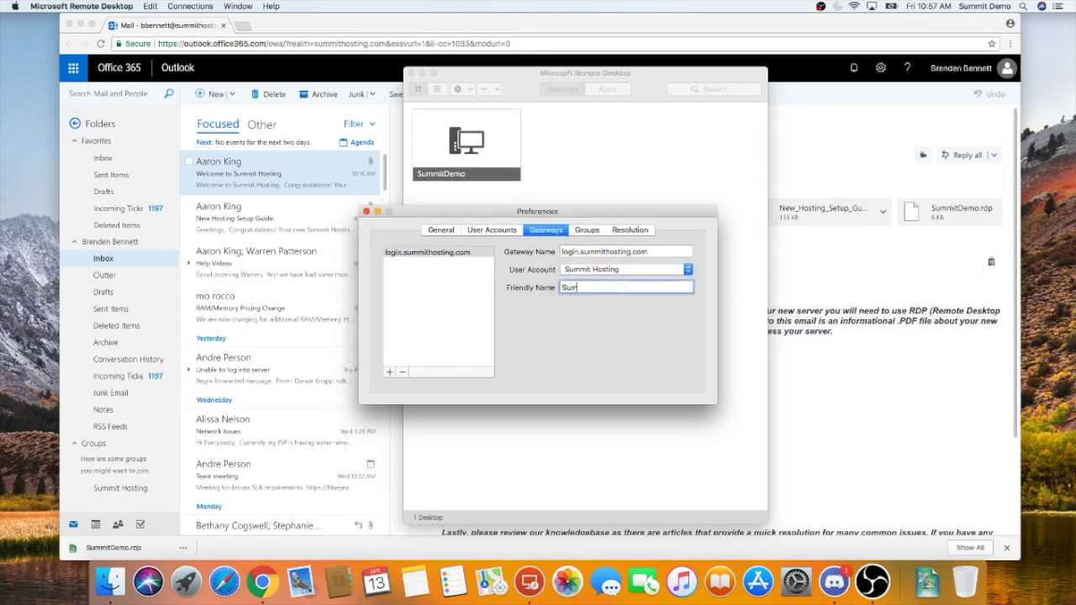
pyautogui.write('mit Hosting')
pyautogui.click(448, 234)
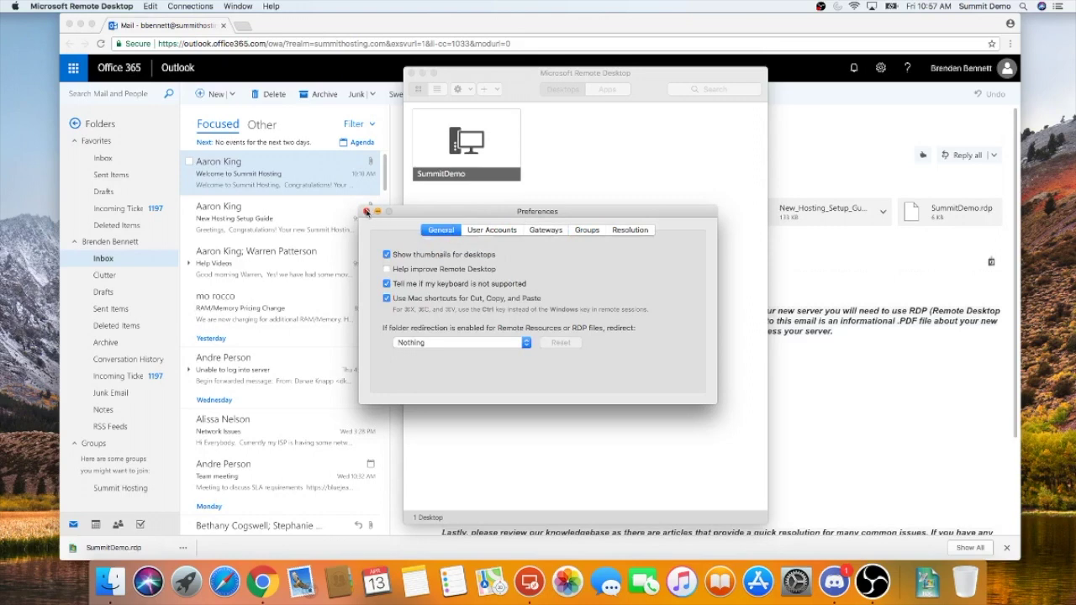
pyautogui.click(367, 211)
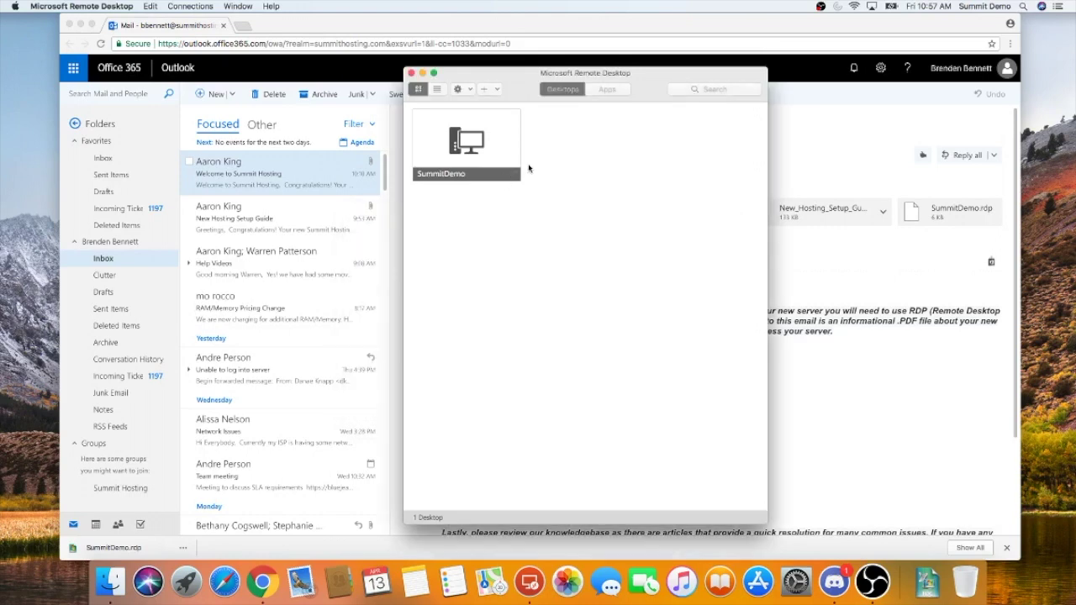
# - Add the local Documents folder to the SummitDemo desktop's redirected folders and save the connection
pyautogui.moveTo(514, 174)
pyautogui.click(513, 176)
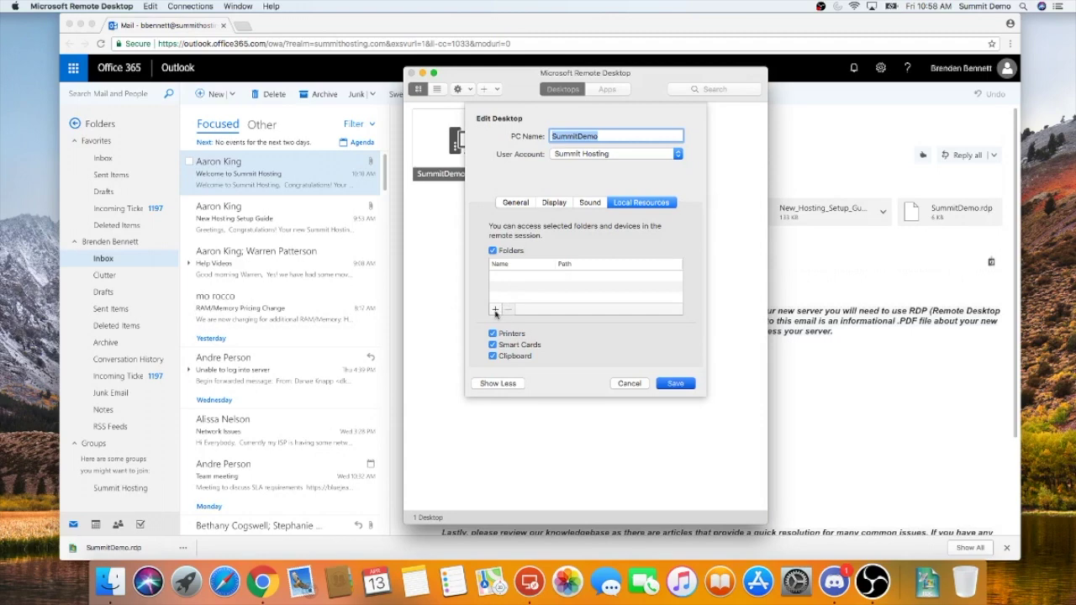
pyautogui.click(495, 310)
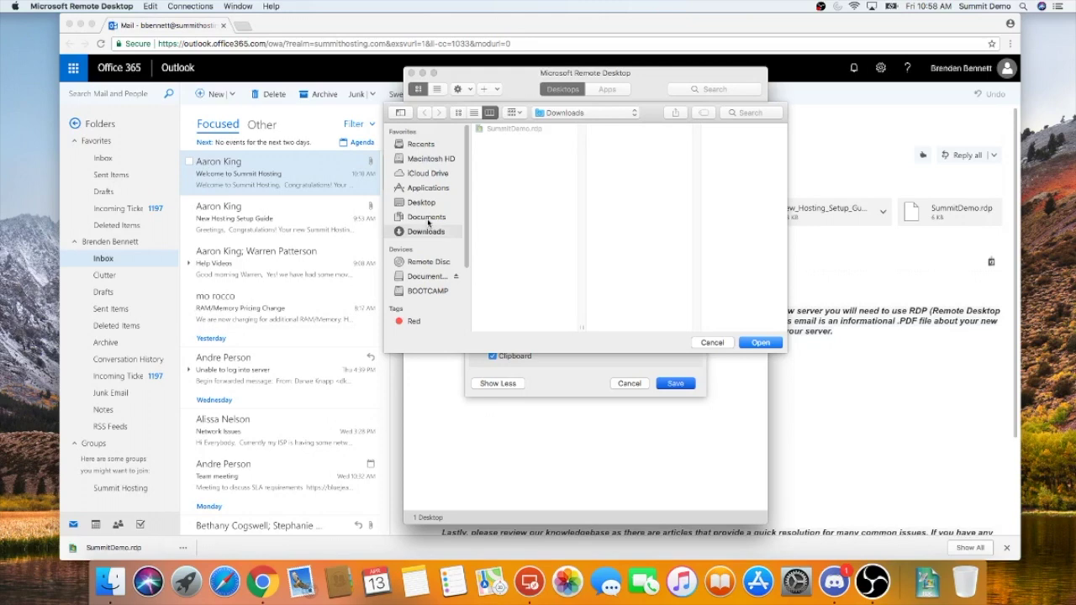
pyautogui.click(426, 218)
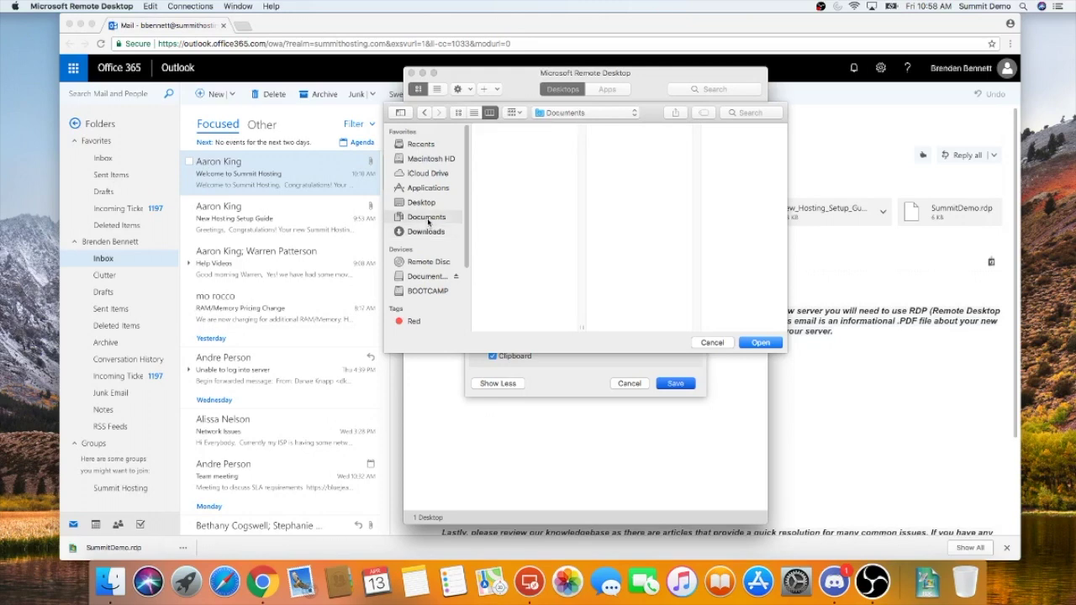
pyautogui.click(760, 342)
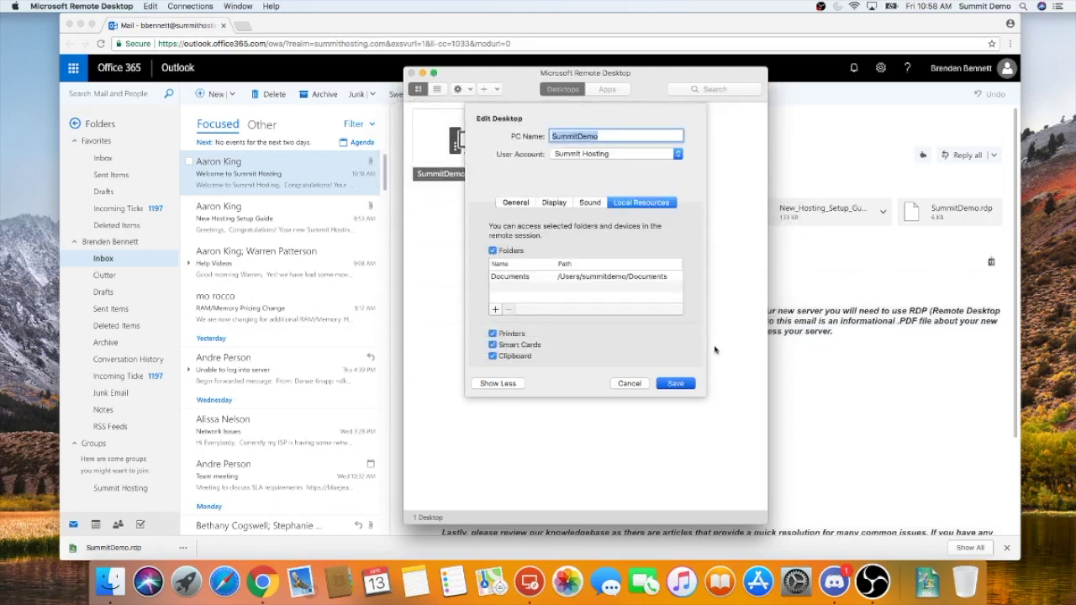
pyautogui.click(676, 384)
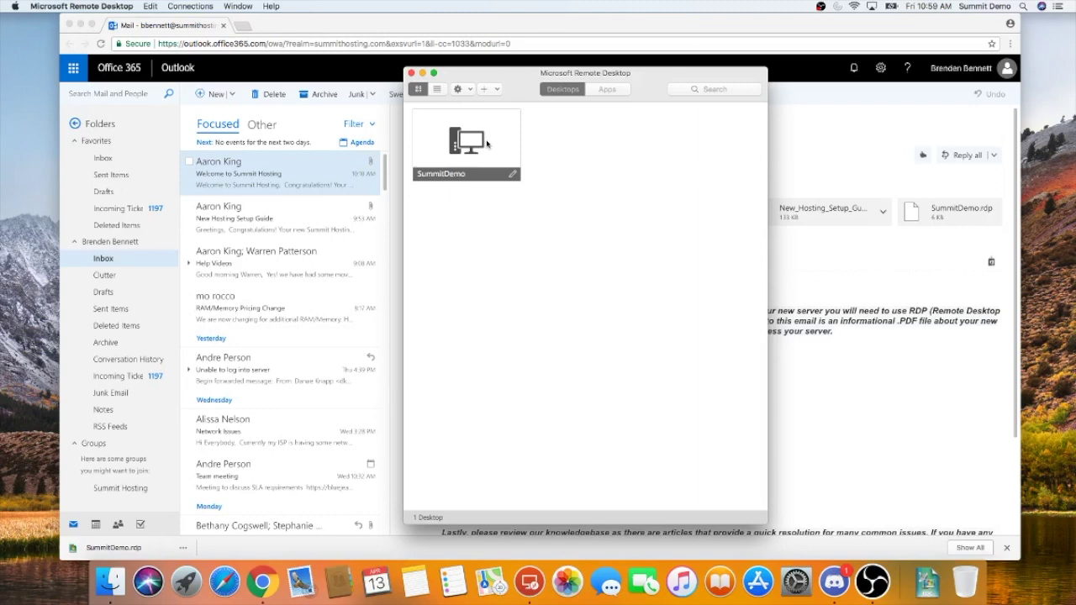
# - Connect to SummitDemo, always trust the SUMMITDEMO.summithosting.com certificate, and authorize the trust change with the Mac account password
pyautogui.doubleClick(487, 145)
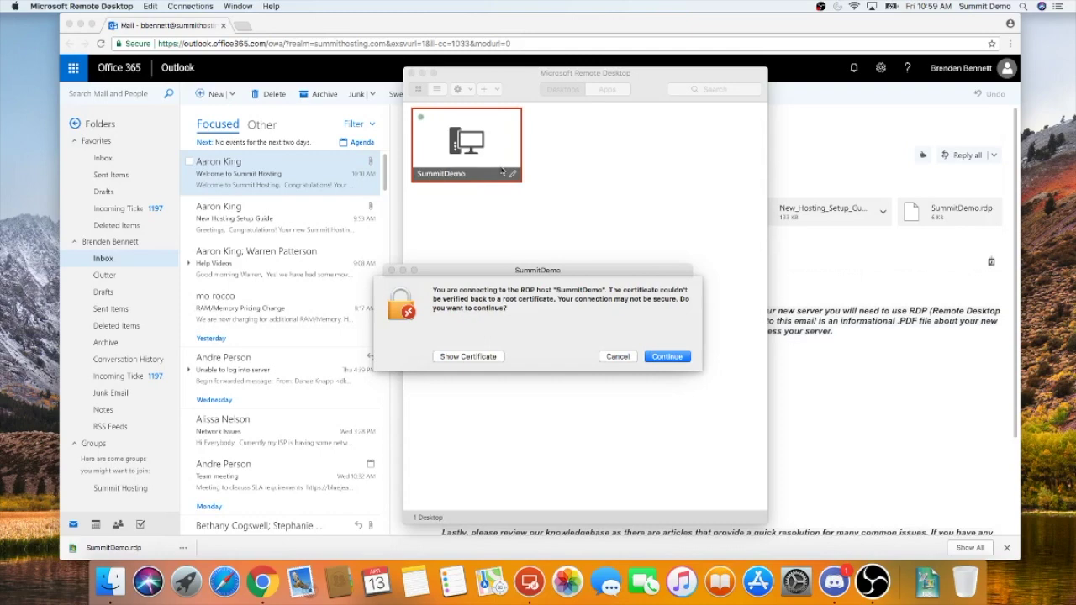
pyautogui.click(488, 358)
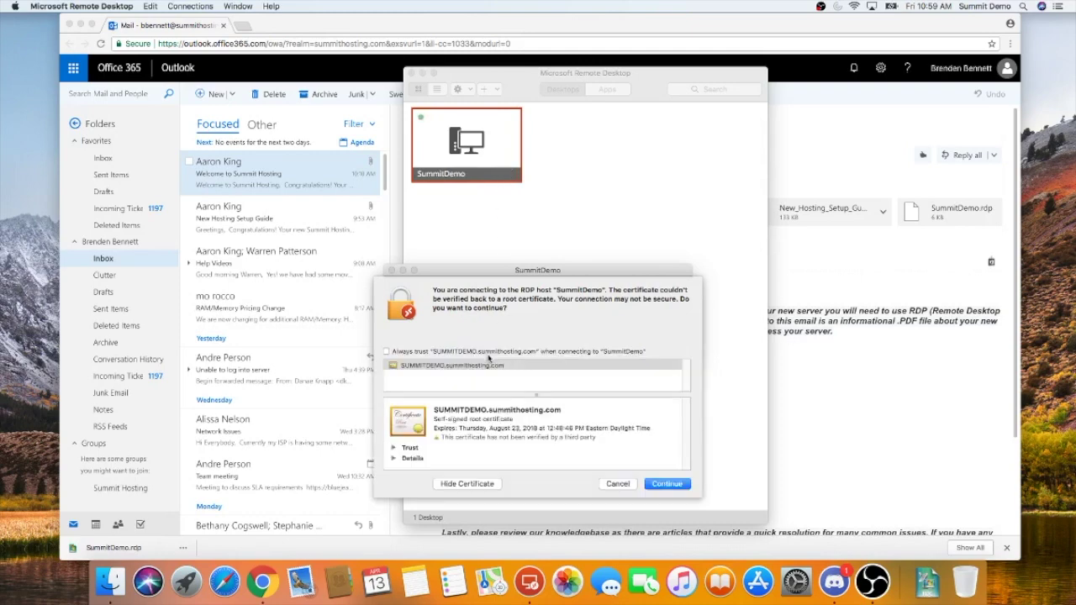
pyautogui.click(386, 351)
pyautogui.click(659, 486)
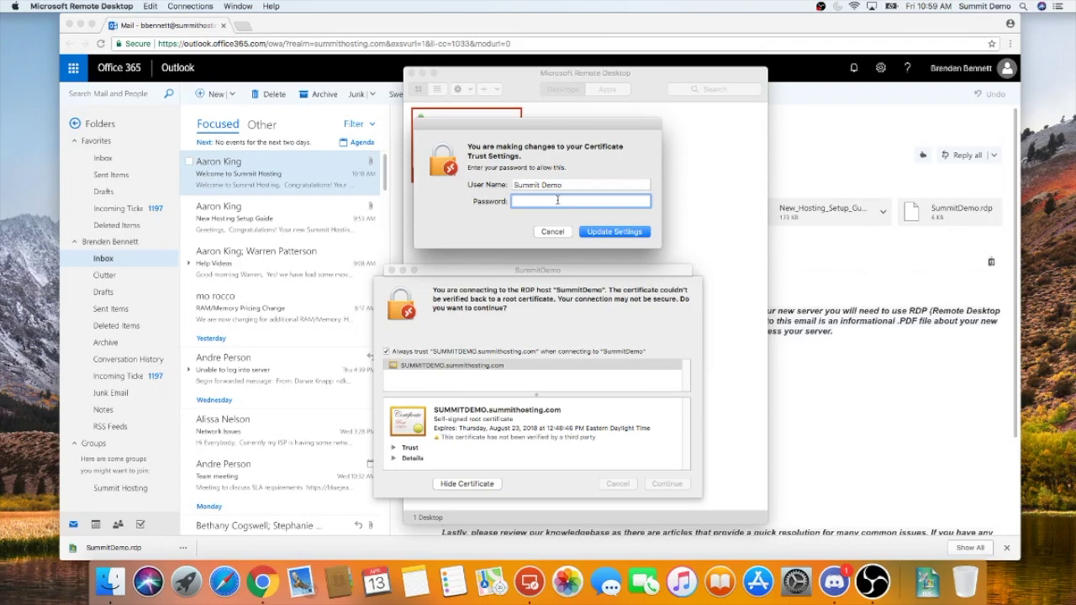
pyautogui.write('••••••')
pyautogui.click(608, 233)
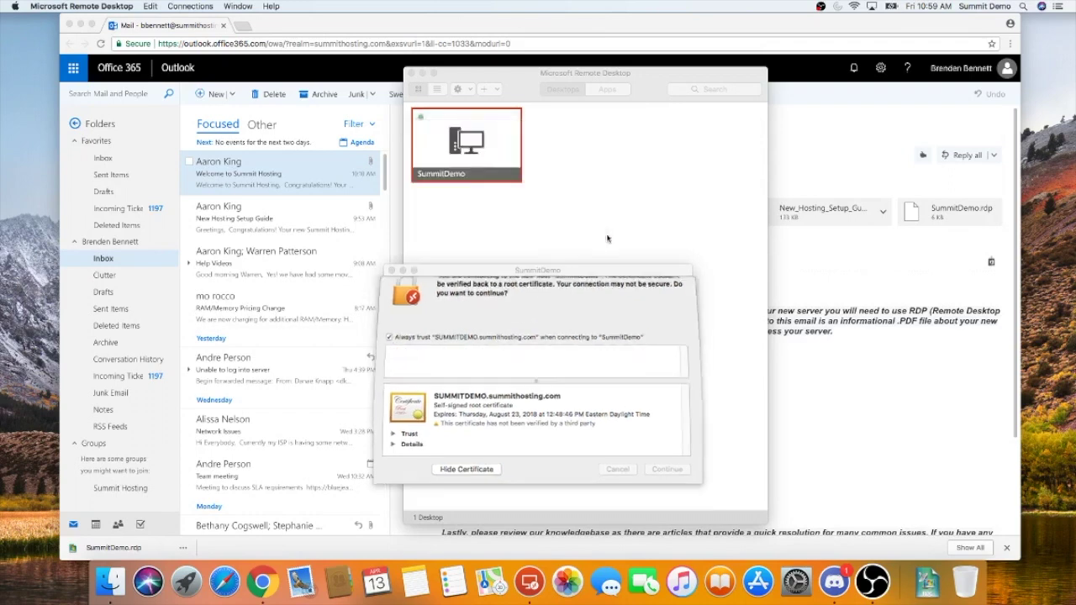